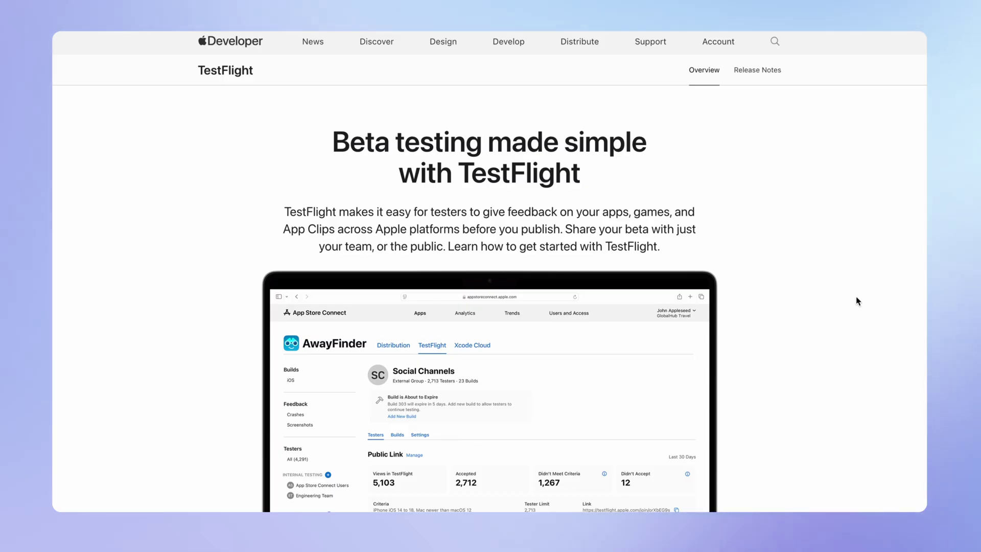
- Scroll down through the TestFlight overview page
scroll(858, 301, down, 2)
scroll(858, 301, down, 8)
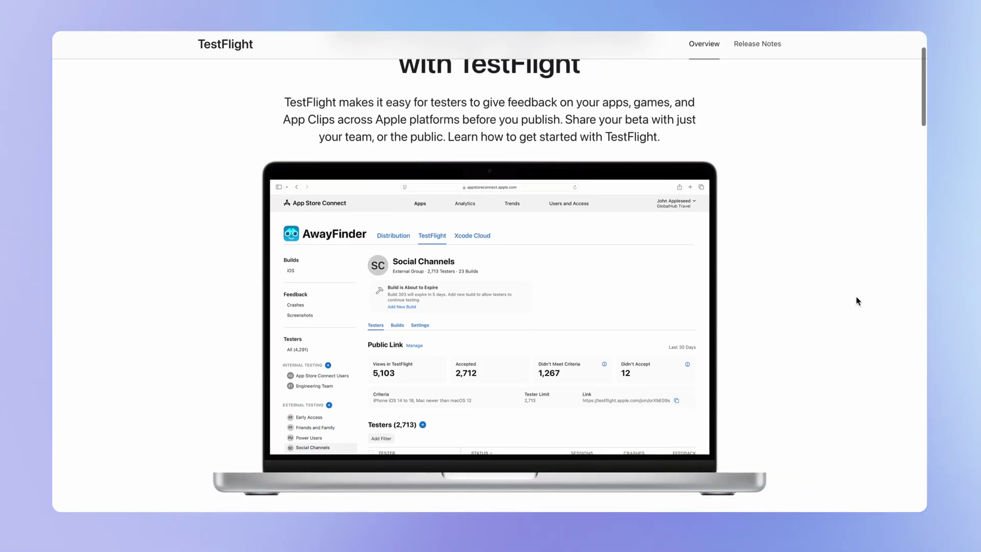
scroll(858, 301, down, 3)
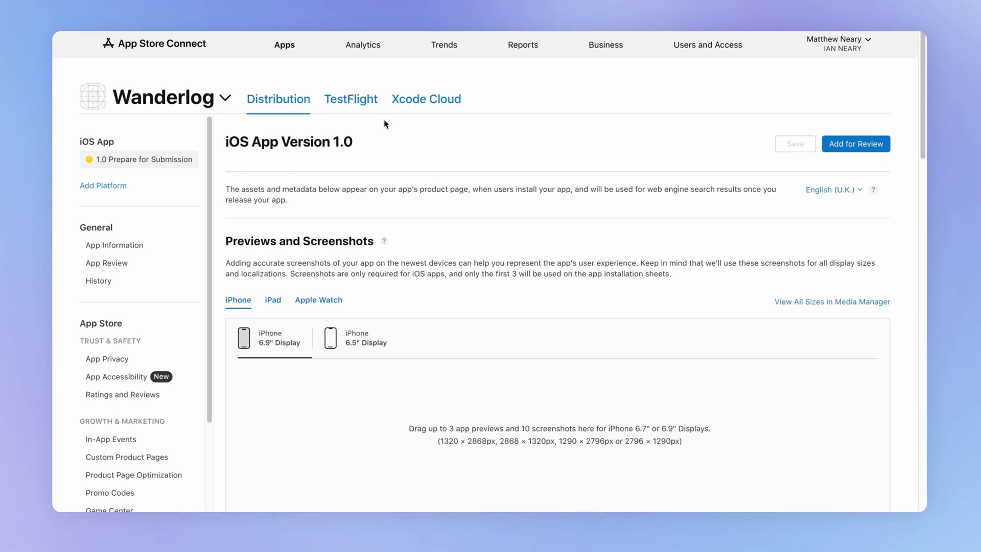
- In Wanderlog's TestFlight, create the internal group 'My team' with automatic distribution on
click(361, 102)
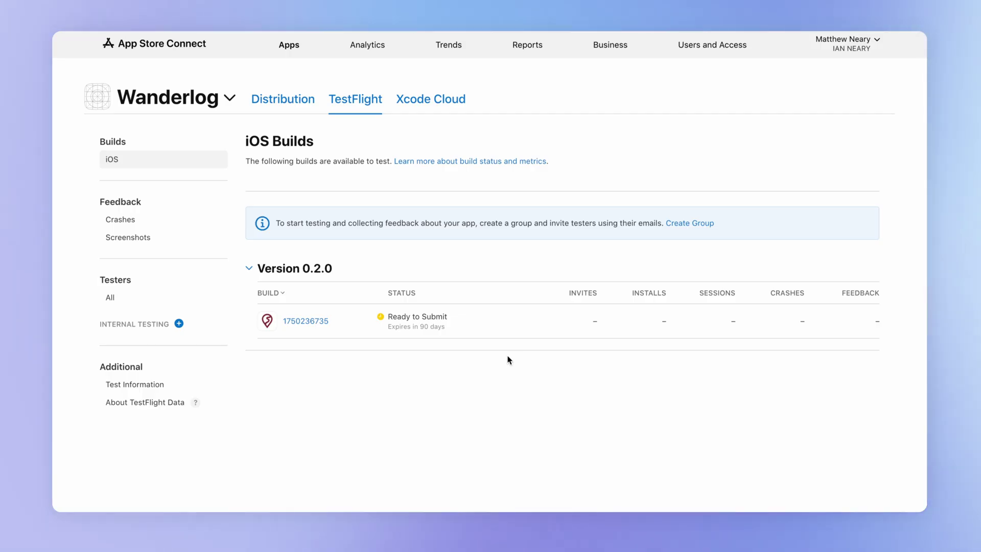
click(179, 324)
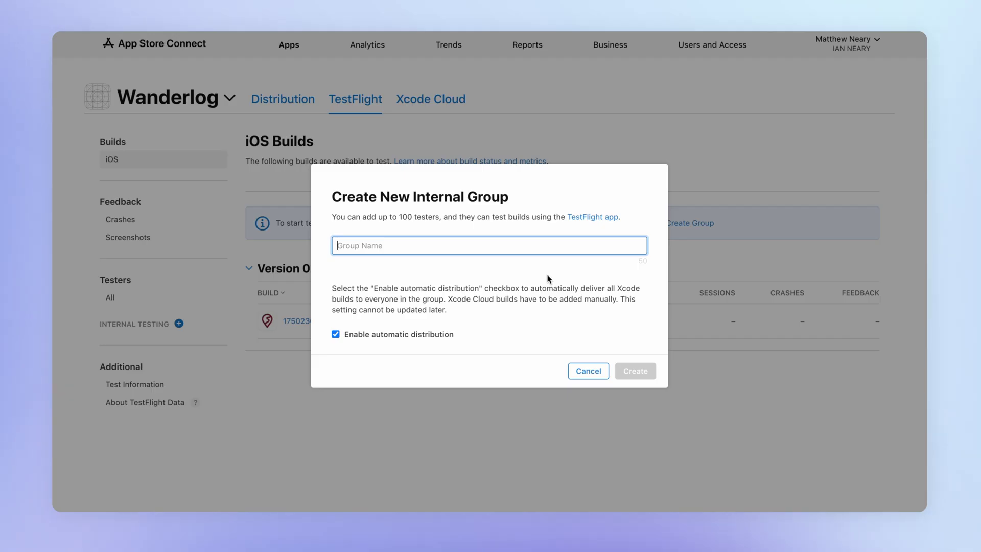
text(My team)
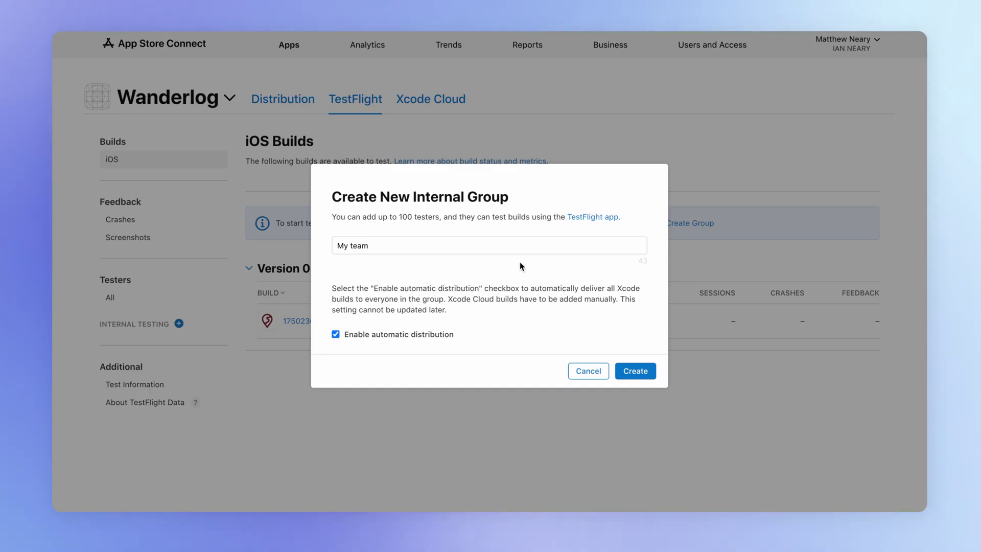
click(639, 370)
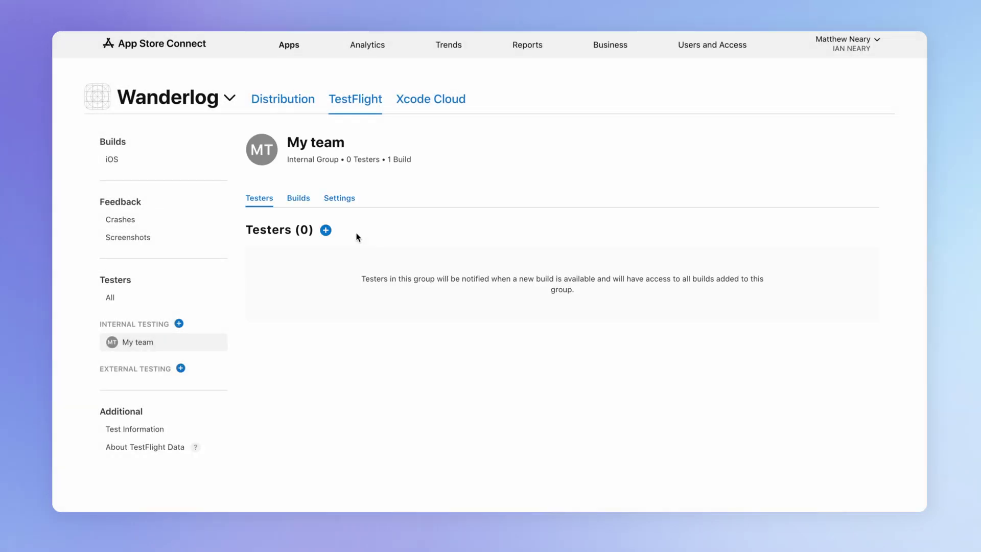
- Add the account holder as a tester to My team and open the emailed TestFlight invitation
click(326, 231)
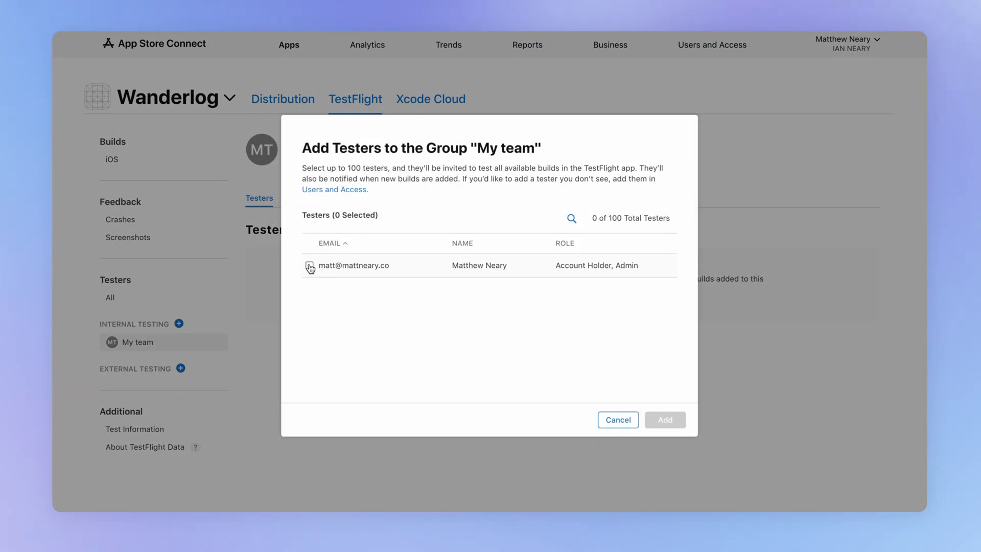
click(309, 266)
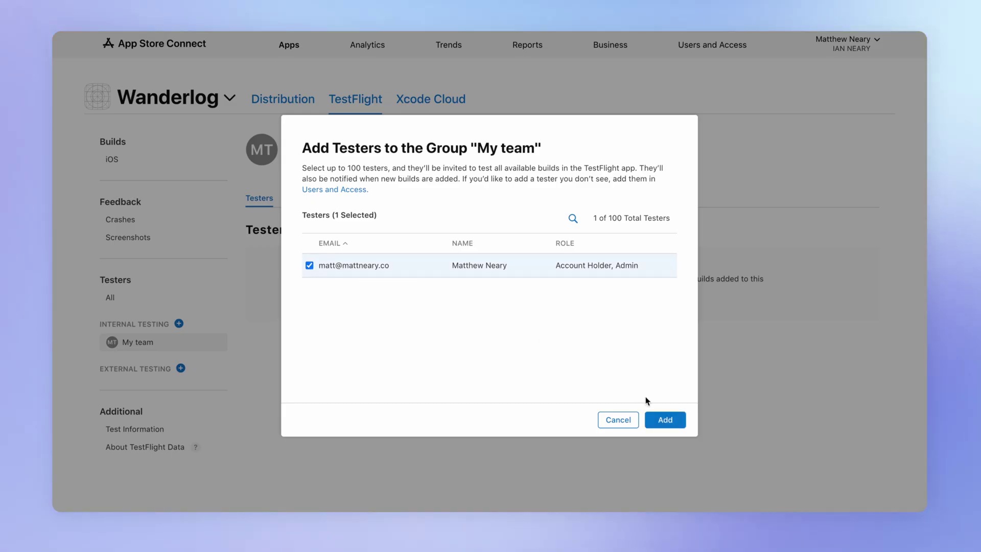
click(665, 420)
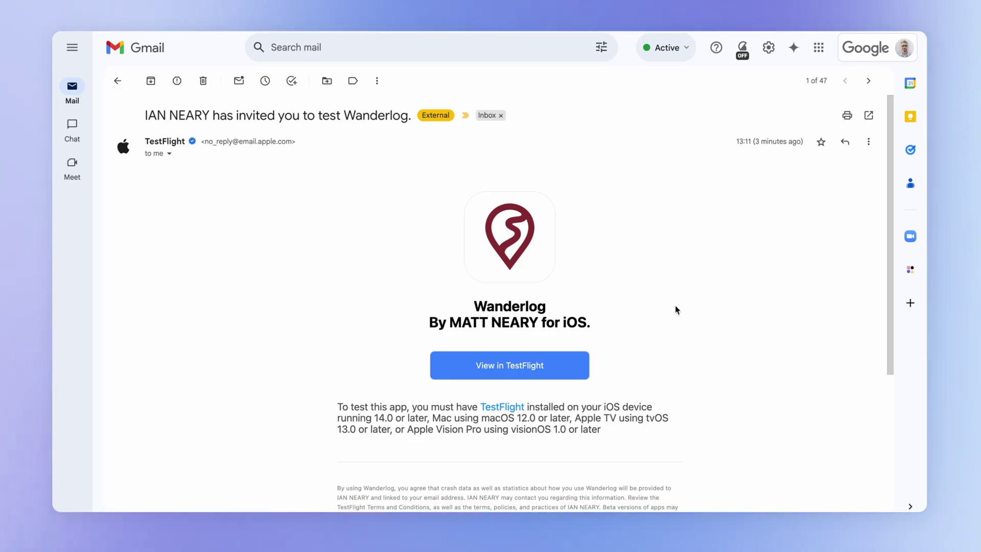
click(562, 366)
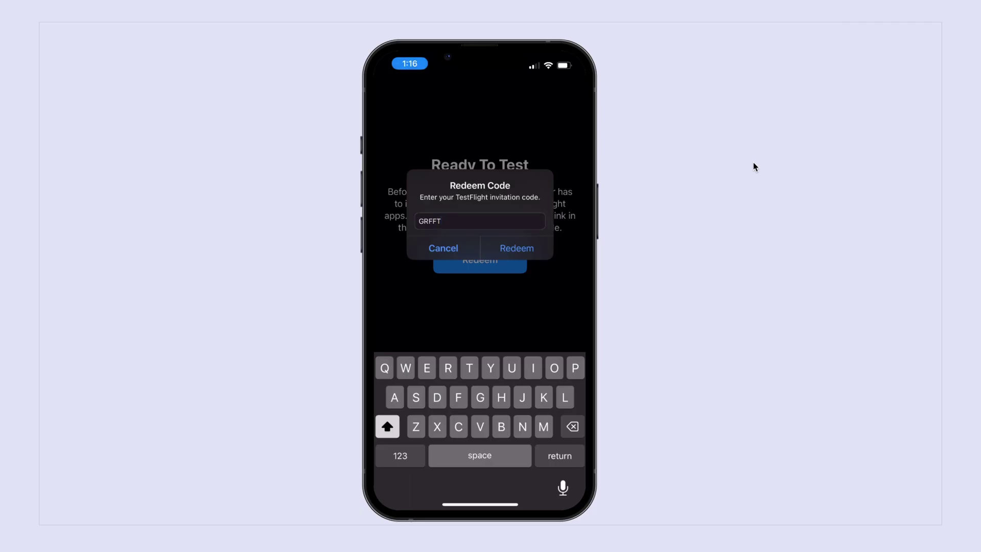
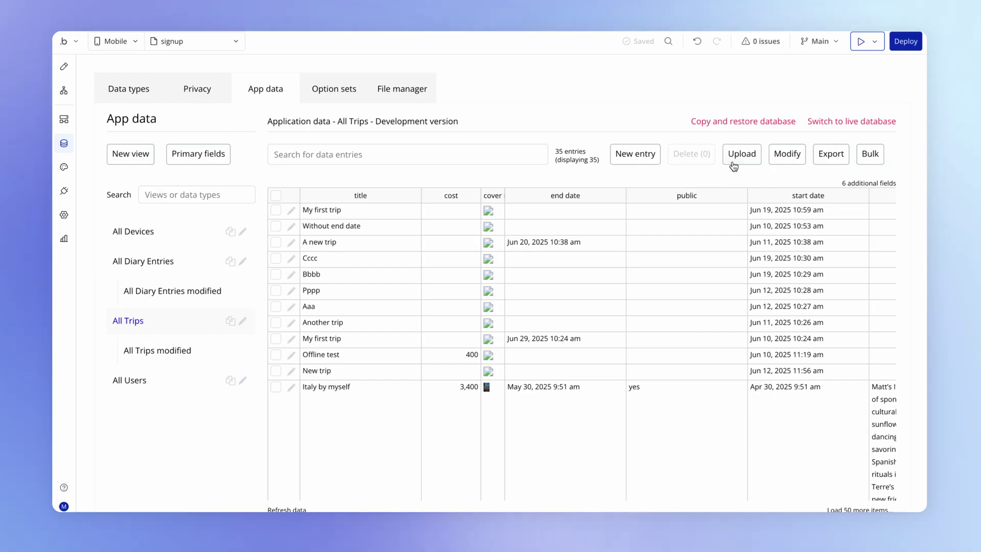
- Switch Bubble's App data to the live database and show the All Users table
click(854, 125)
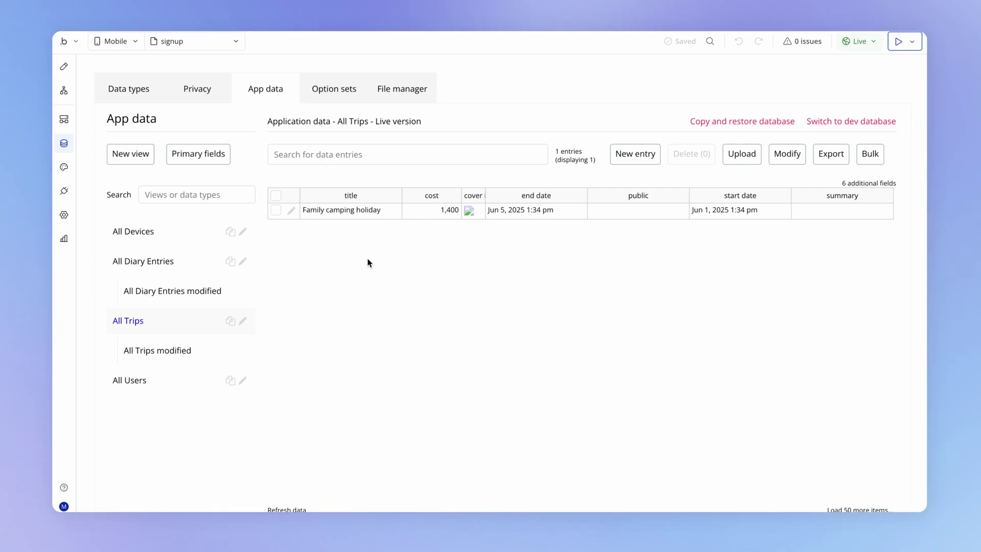
click(178, 388)
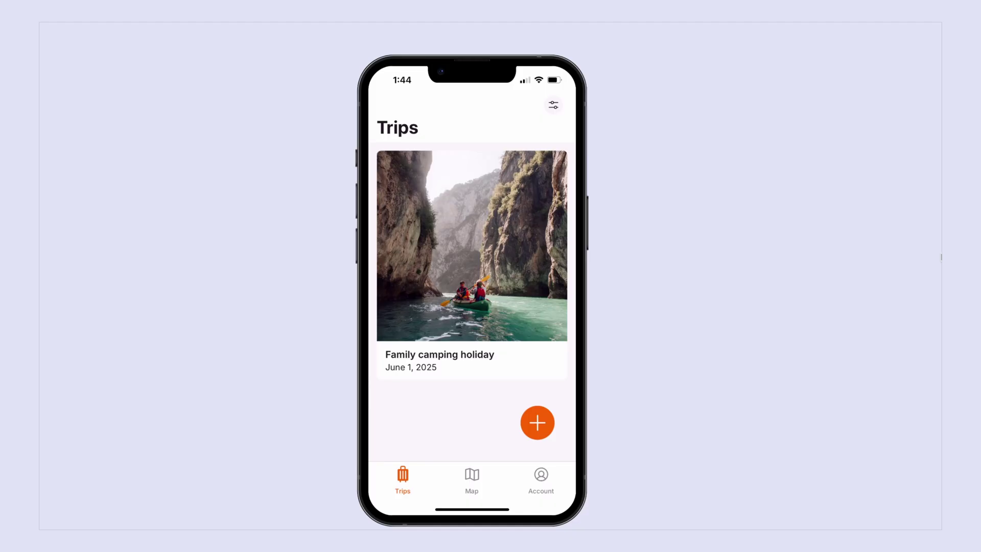
- Open the app's trips map and toggle it to show My Trips
click(472, 480)
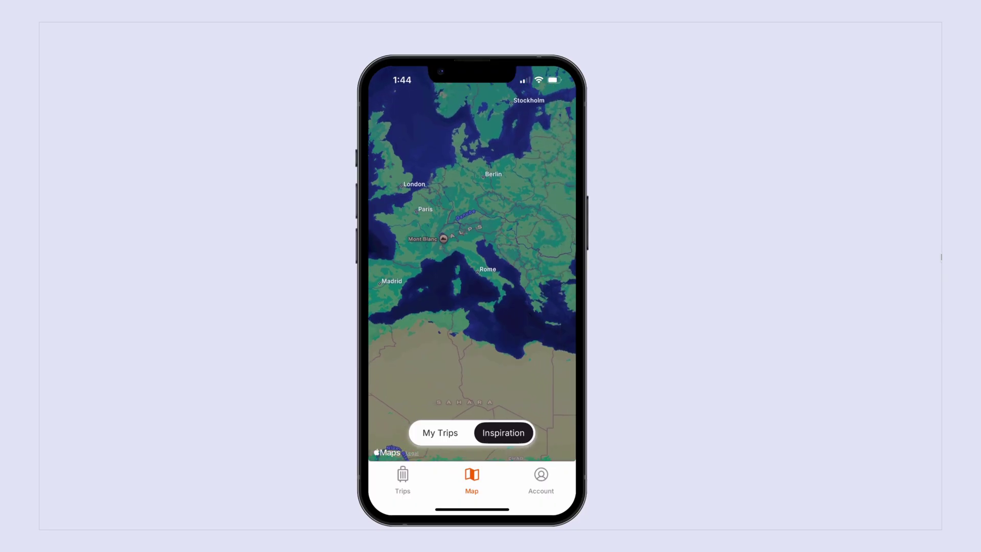
click(440, 432)
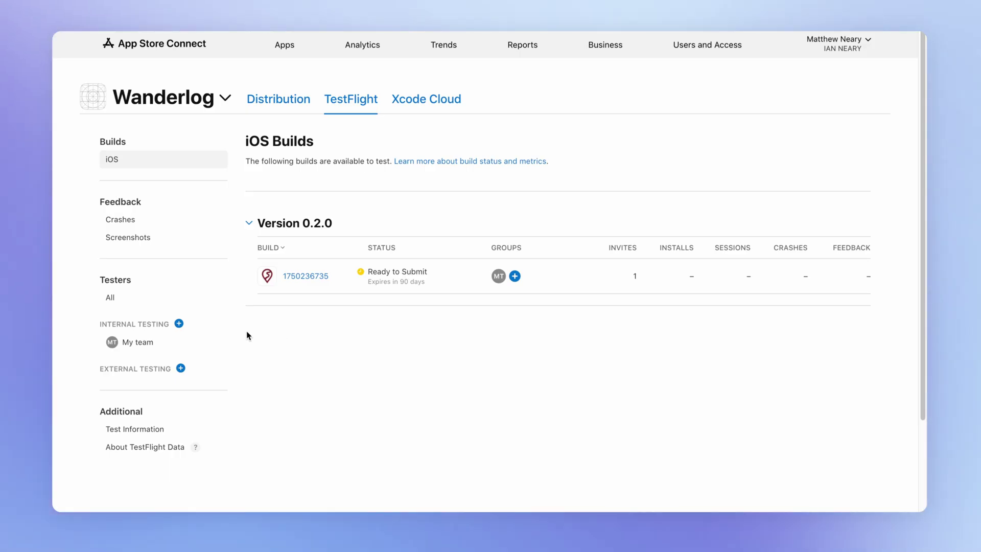
- Create the external group 'Beta testers' and open its Add Builds picker
click(181, 369)
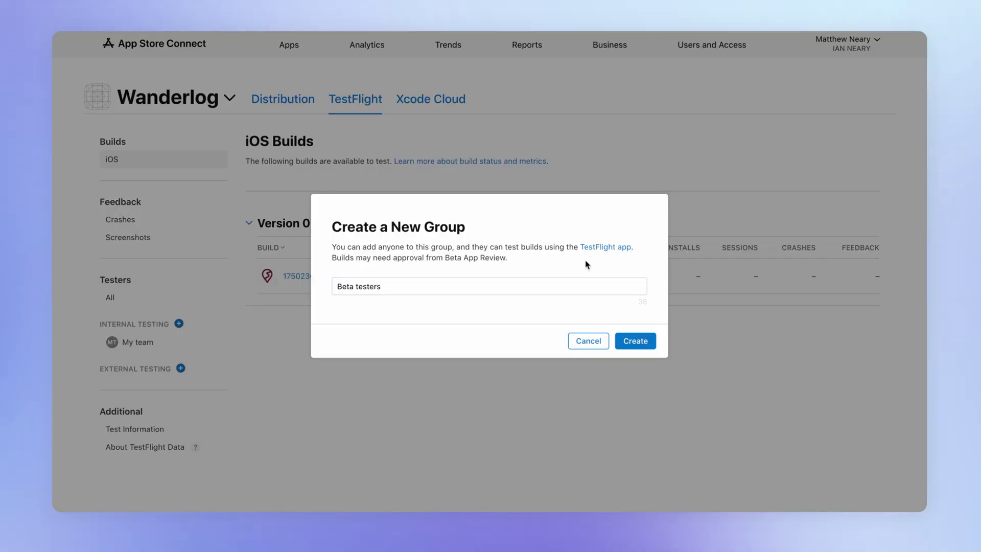
click(632, 341)
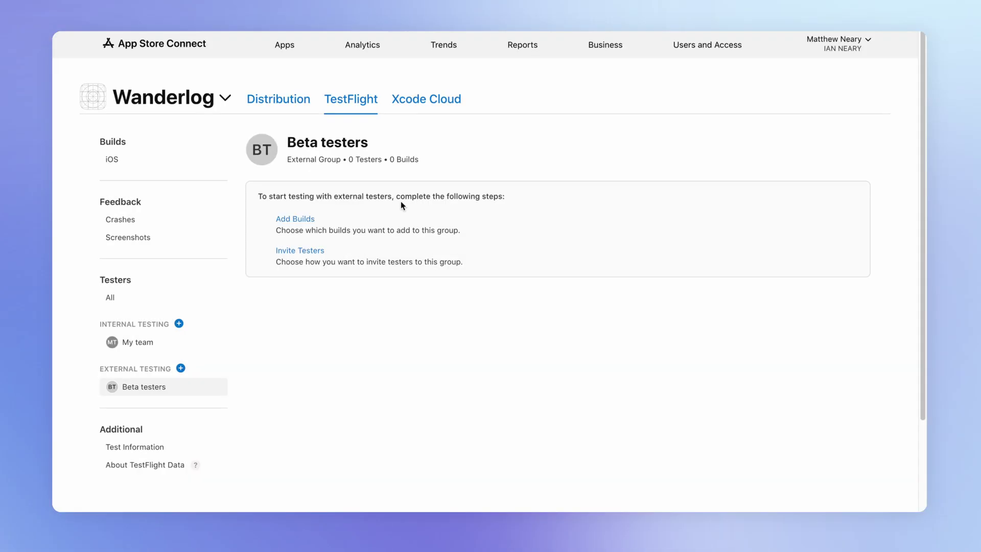
click(295, 218)
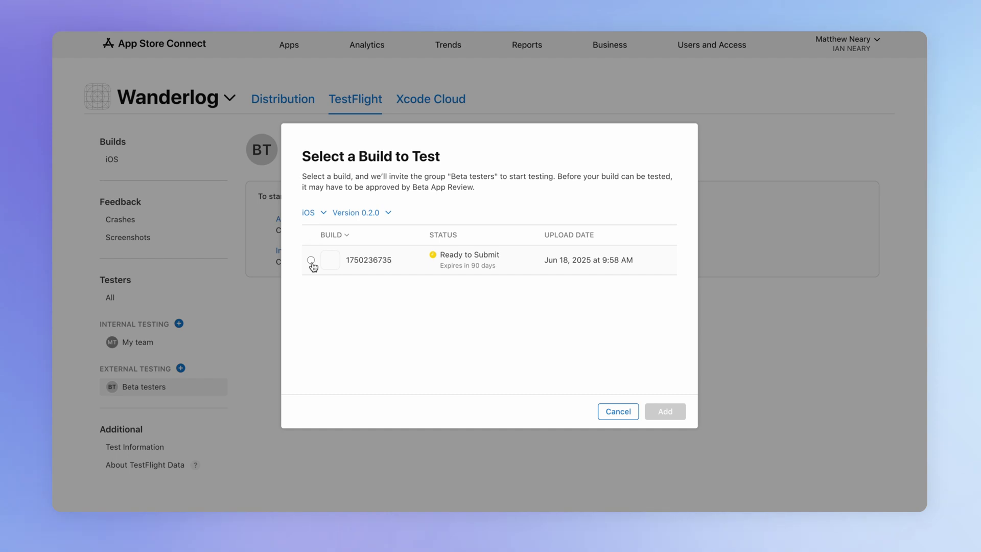
click(310, 260)
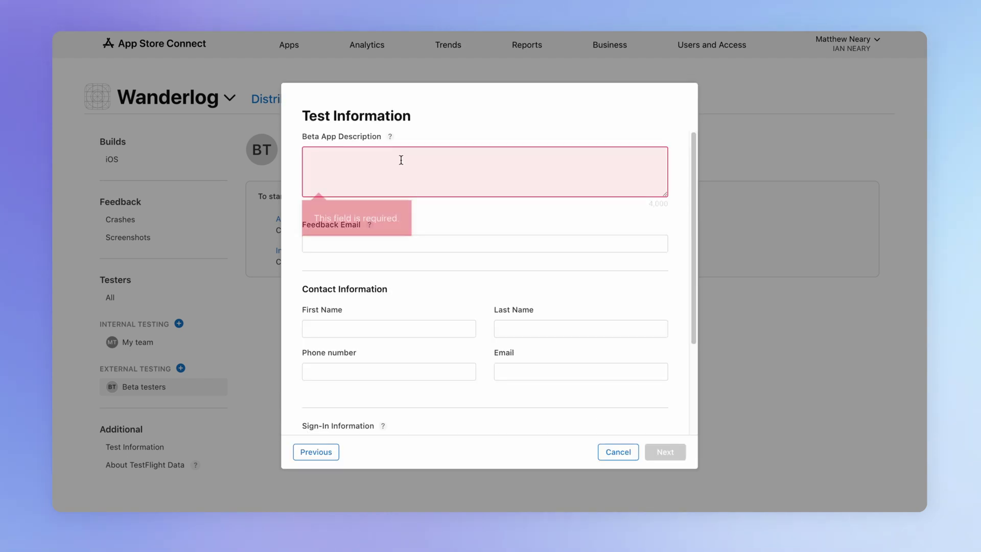
click(399, 157)
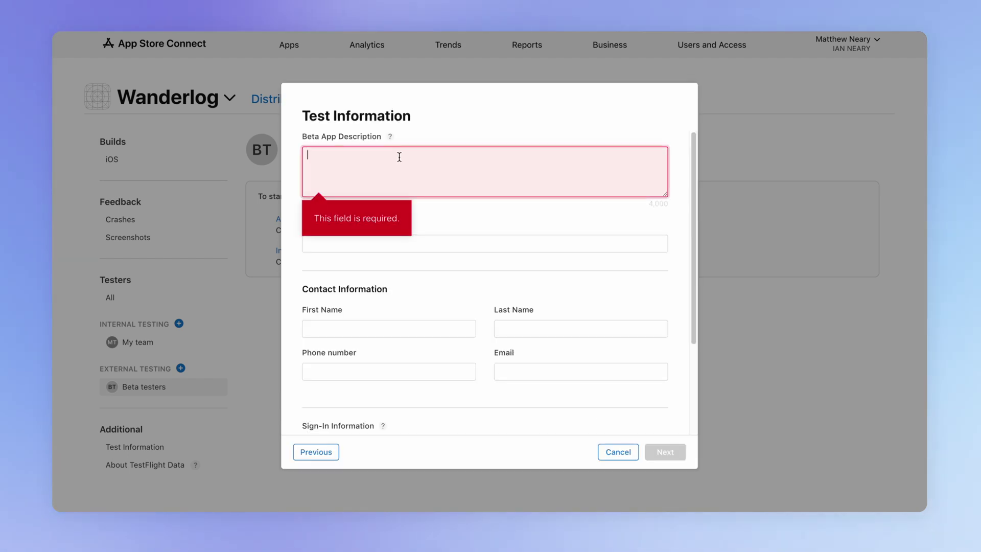
text(Wanderlog is a travel diary app that let's users capture memories of their travels. Users can log diary entires by adding an image, location, and diary content, and can view the trips they've taken on a map view.)
click(371, 247)
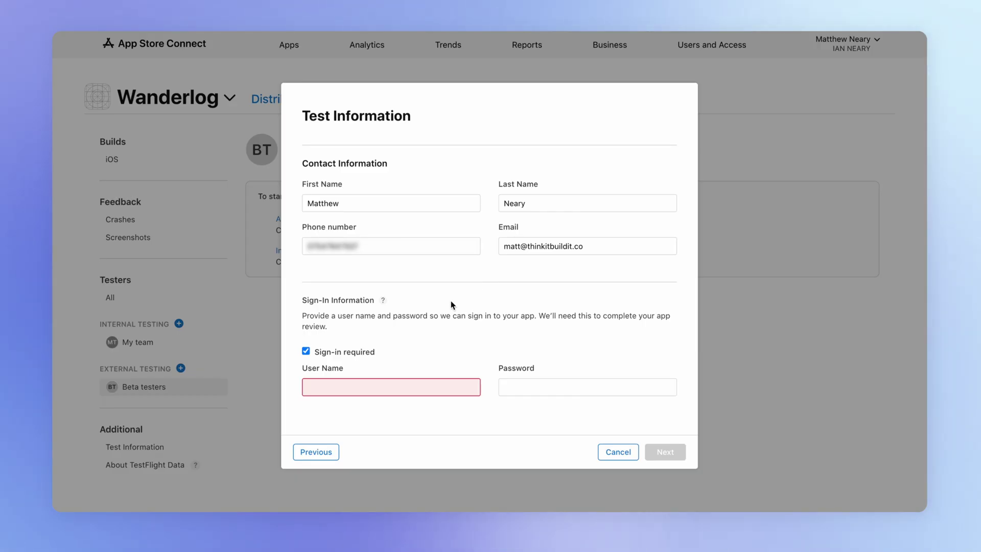
click(404, 381)
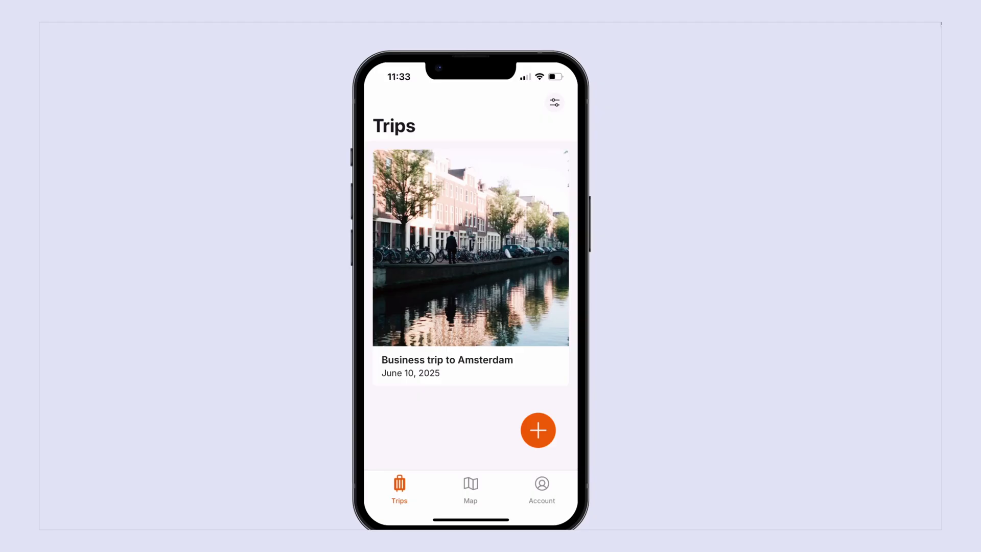
- View the Amsterdam trip, then toggle the trips map between Inspiration and My Trips
click(470, 255)
scroll(470, 255, down, 3)
scroll(470, 255, up, 3)
click(384, 100)
click(470, 490)
click(503, 441)
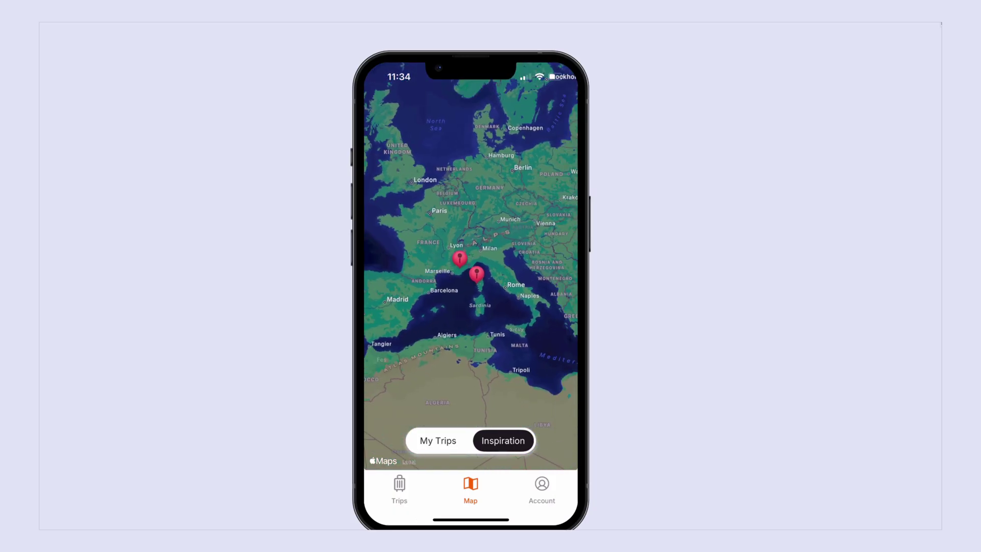
click(438, 441)
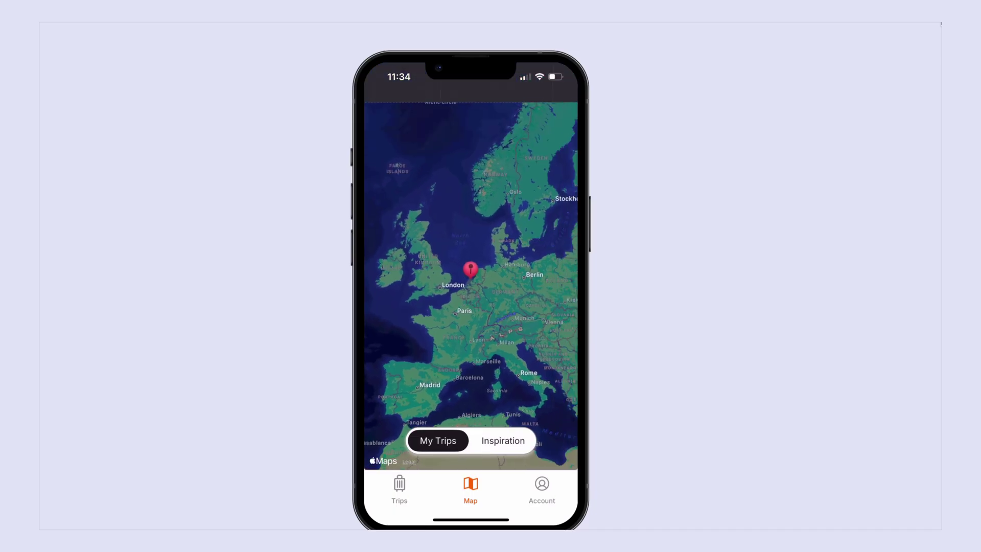
click(399, 489)
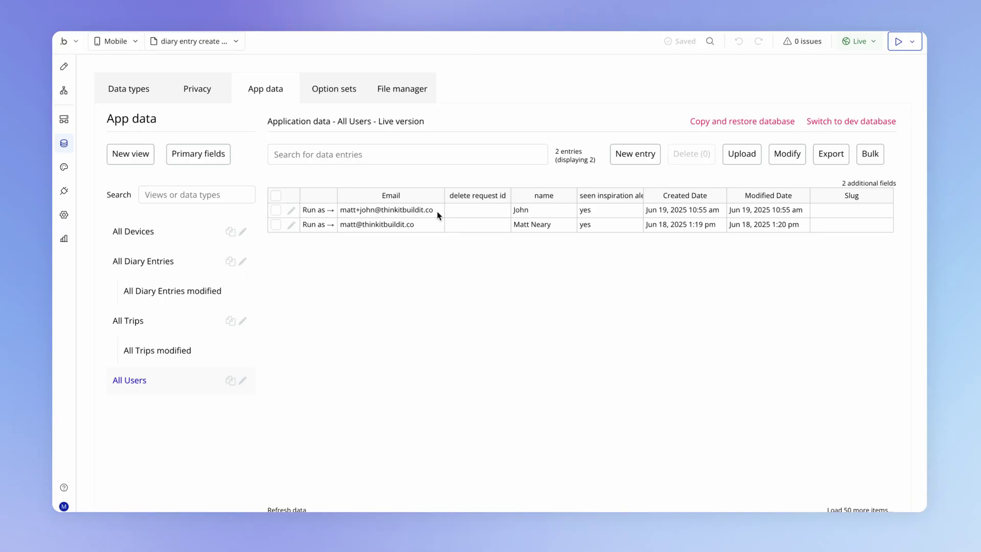
- Paste the test user's e-mail from Bubble as the review sign-in user name
click(437, 215)
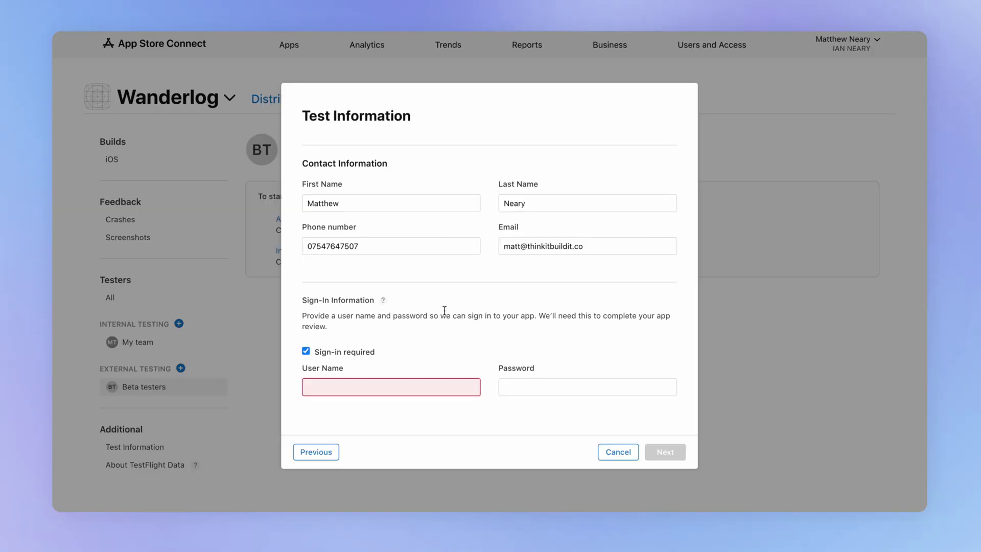
click(419, 387)
key(super+v)
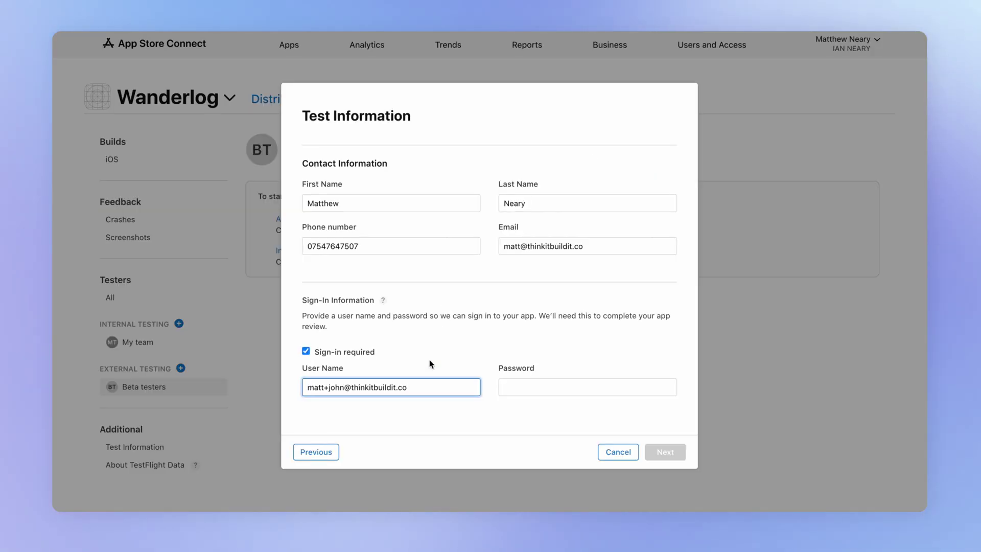
- Enter the test account's password in the review sign-in Password field
click(533, 384)
text(pass)
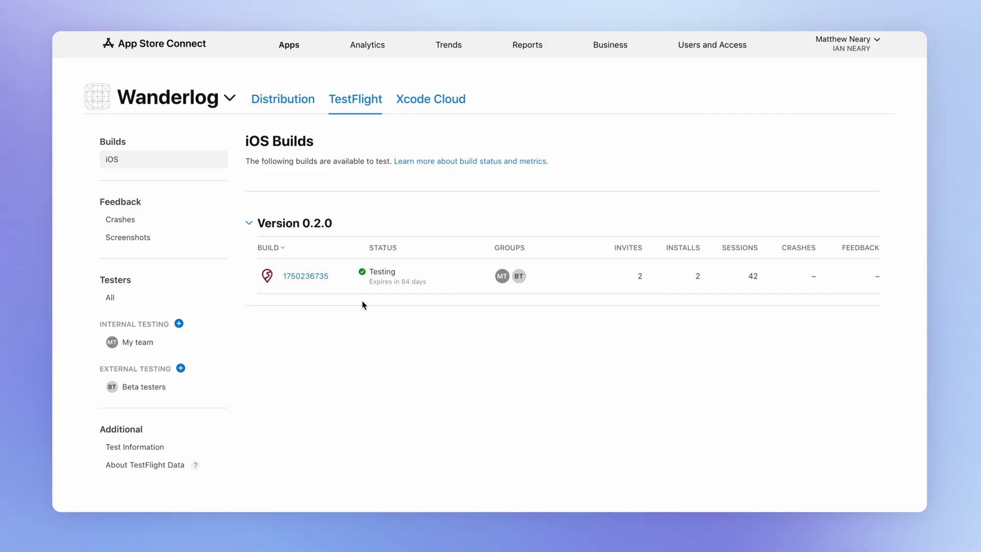
- Invite a new tester into the Beta testers group using their e-mail address and full name
click(306, 276)
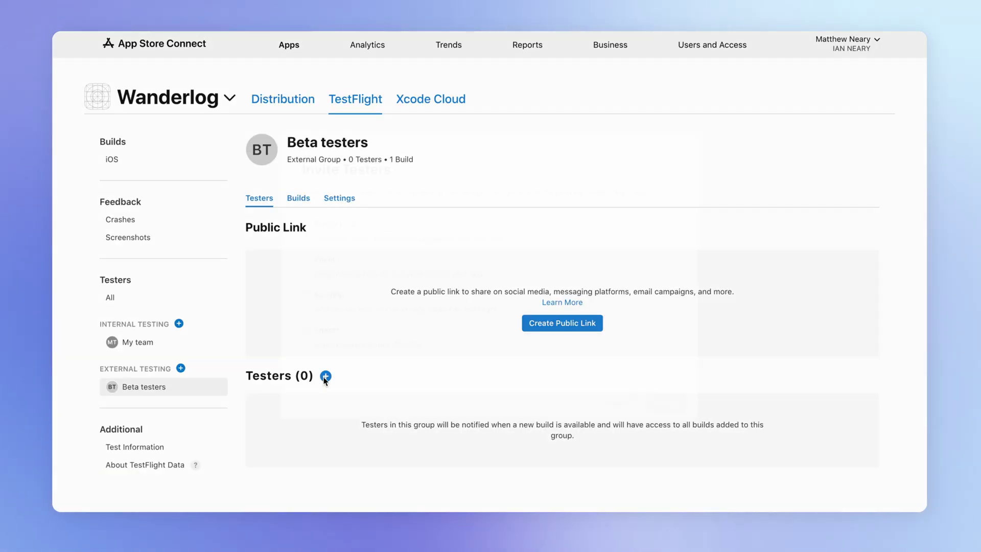
click(324, 375)
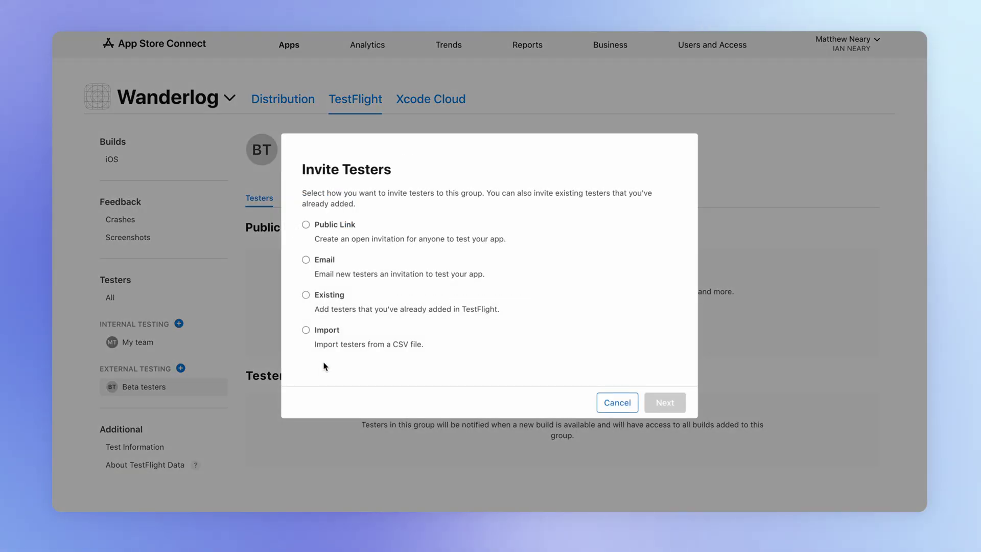
click(306, 261)
click(665, 403)
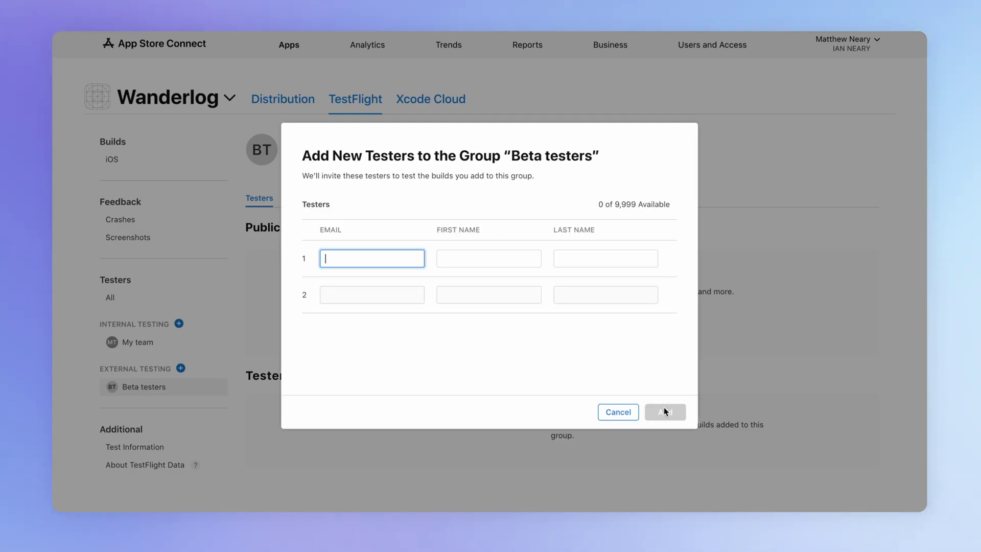
key(Tab)
key(Tab)
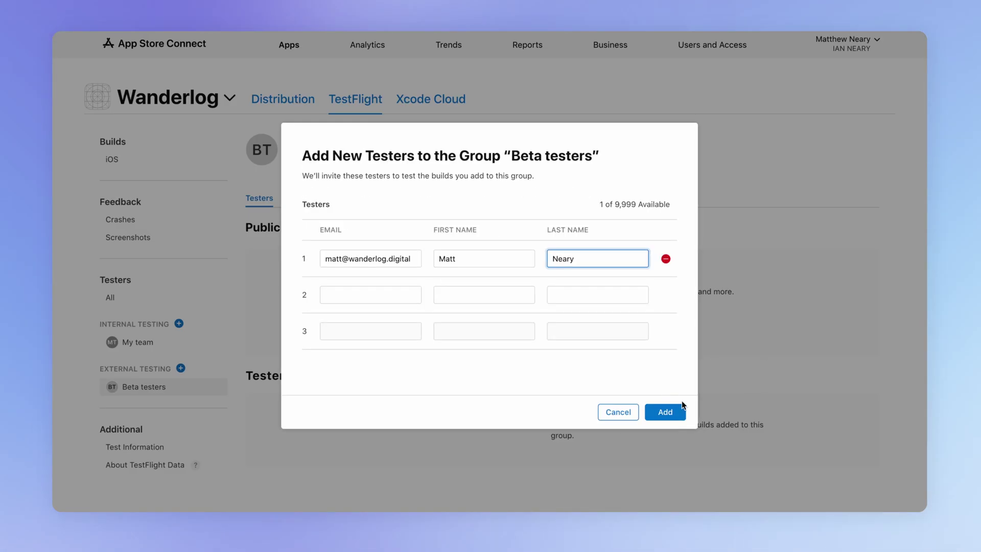
click(664, 412)
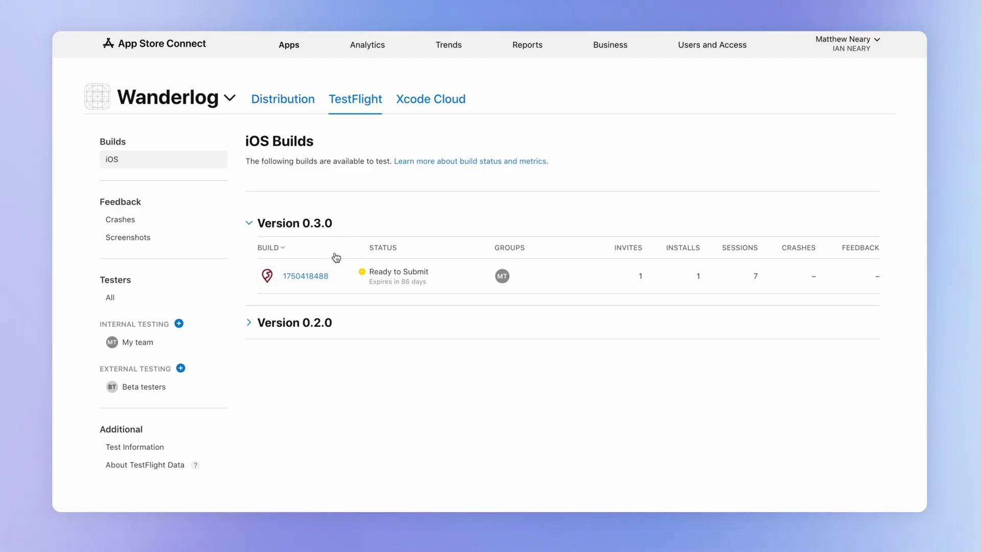
mouse_move(335, 273)
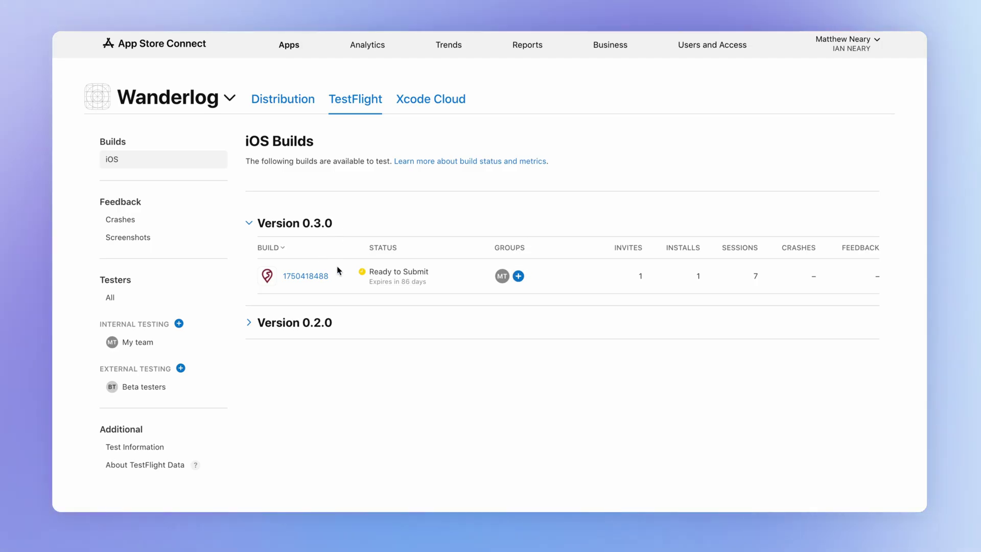
click(318, 280)
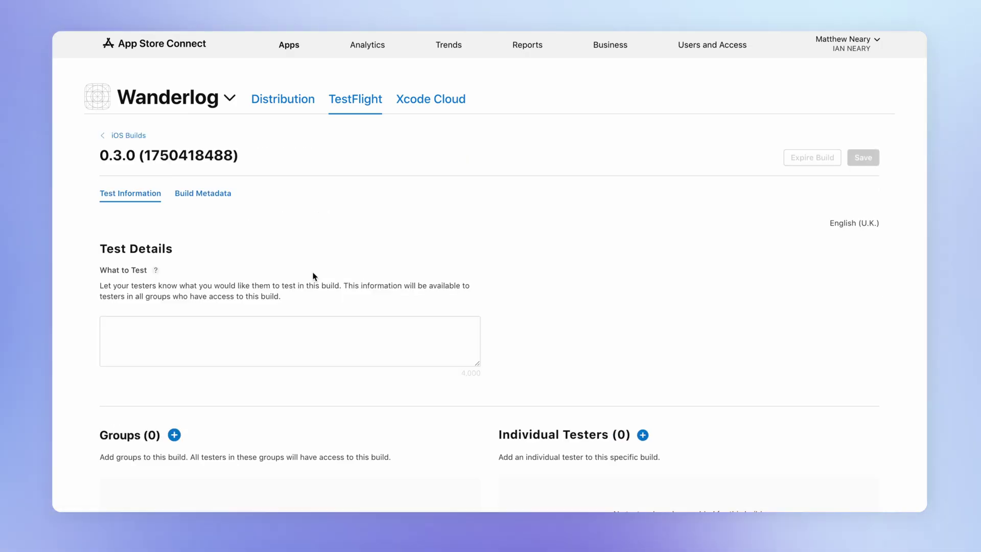
scroll(314, 276, down, 3)
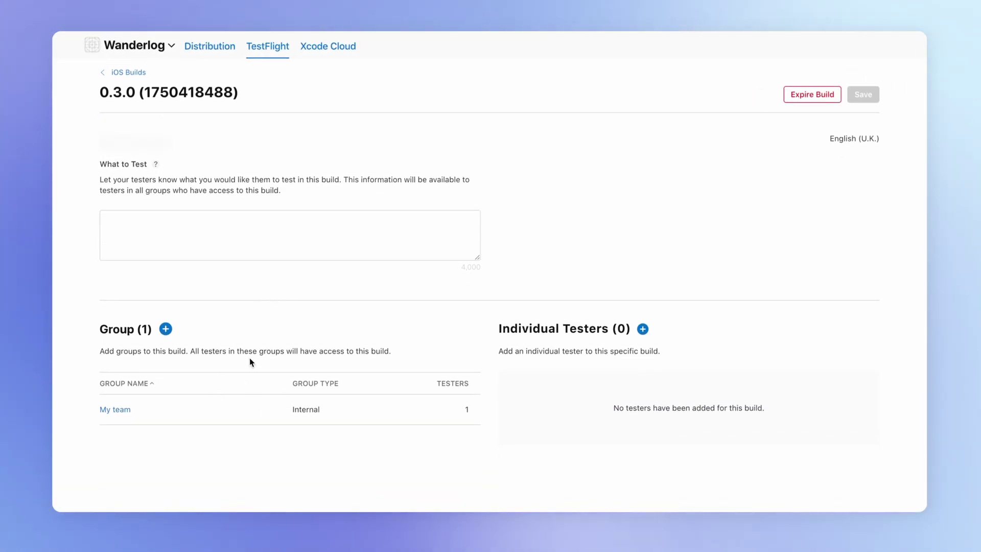
click(166, 329)
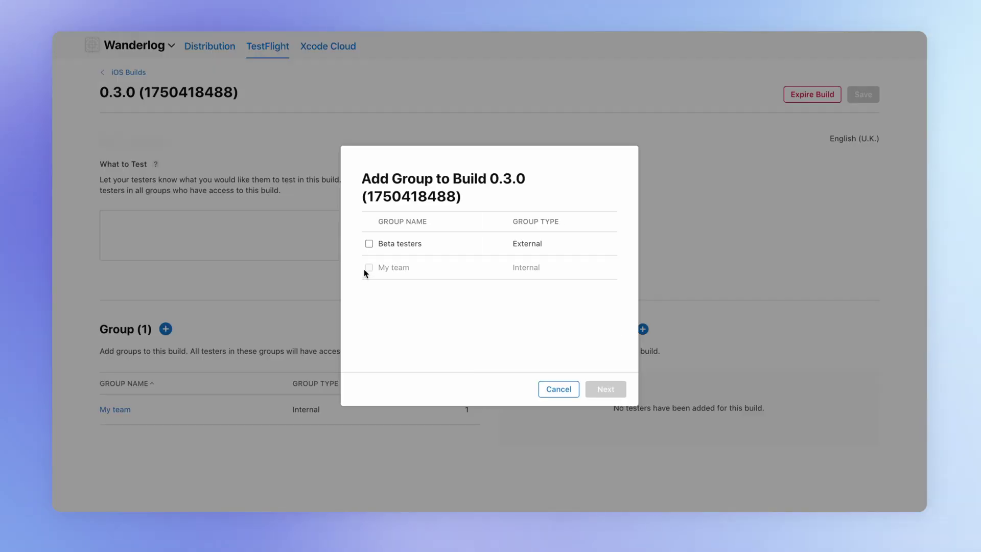
click(369, 244)
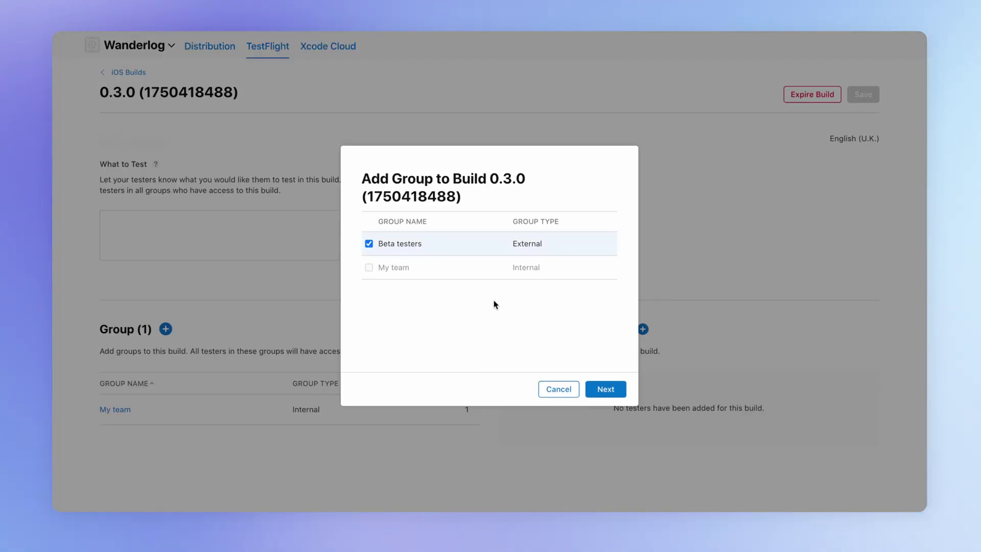
click(606, 390)
text(Test that push notifications)
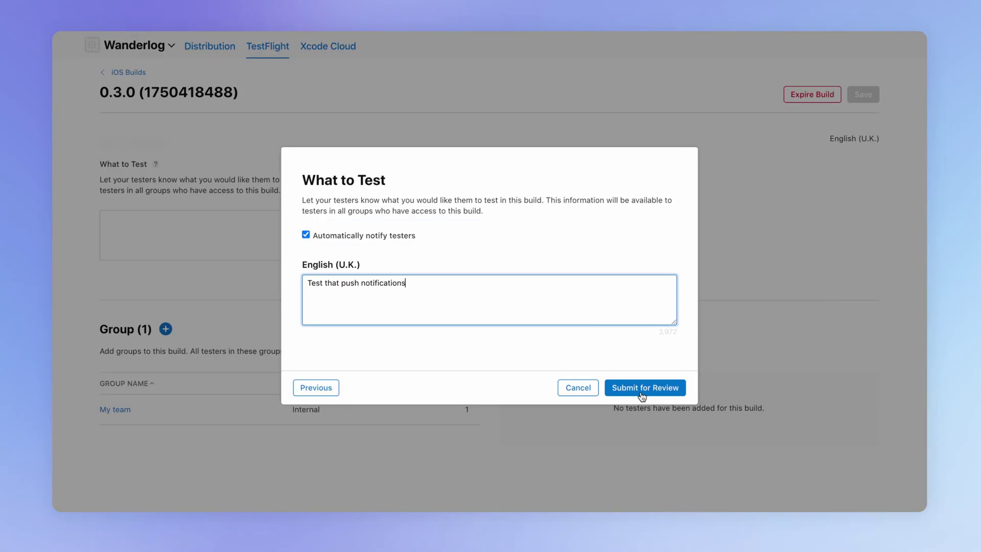